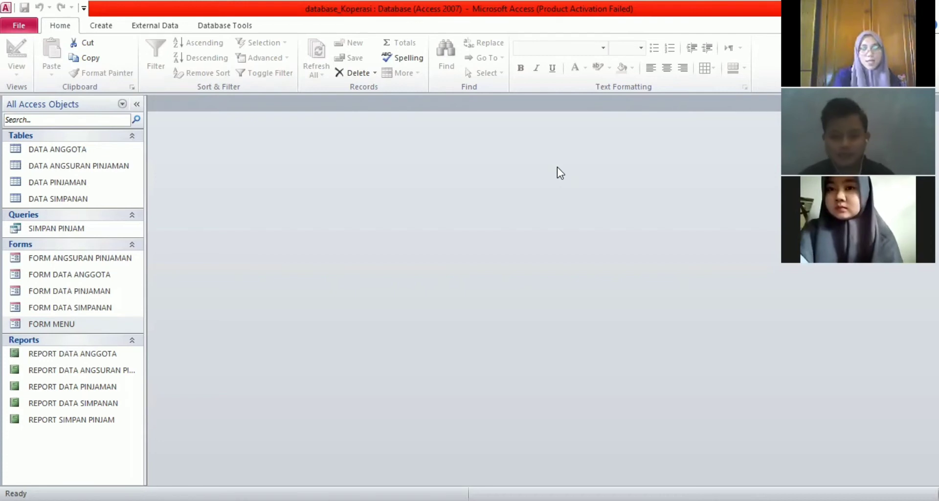
# Step: Review the DATA ANGGOTA, DATA ANGSURAN PINJAMAN, DATA PINJAMAN and DATA SIMPANAN tables, and view the diagram of their relationships
pyautogui.click(140, 181)
pyautogui.click(103, 152)
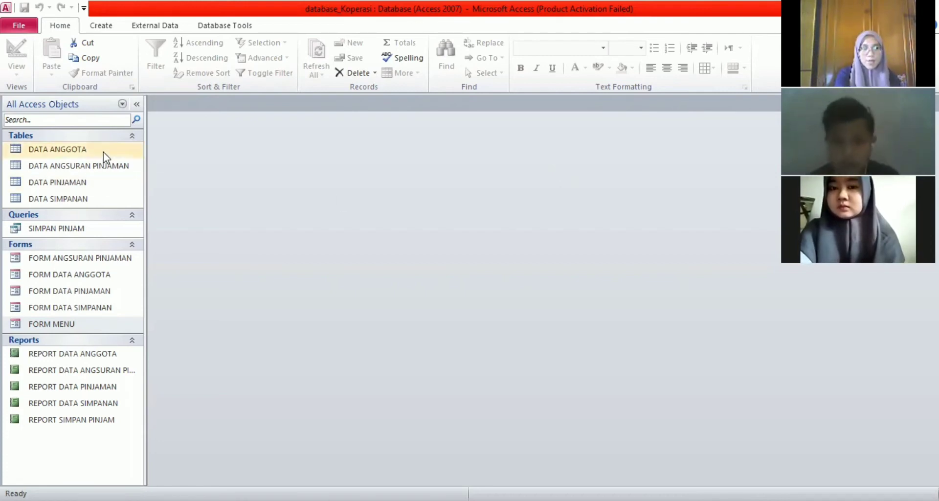
pyautogui.doubleClick(103, 152)
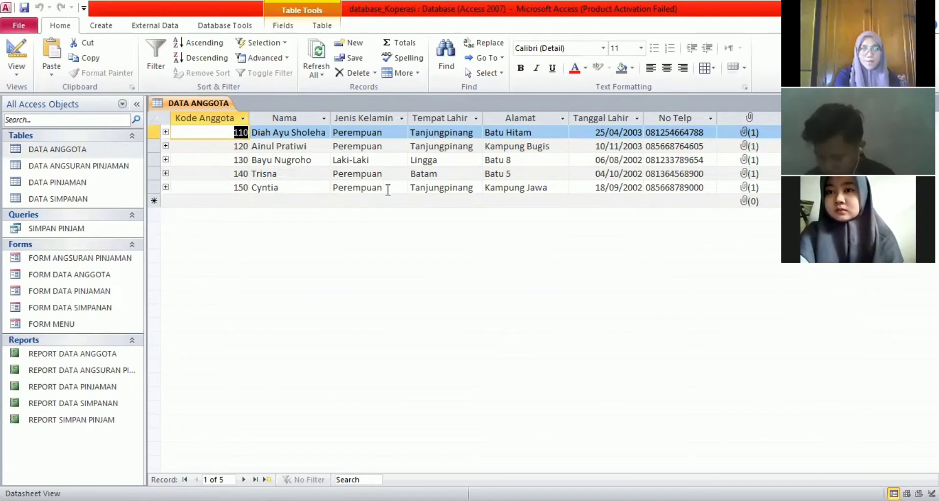
pyautogui.doubleClick(101, 166)
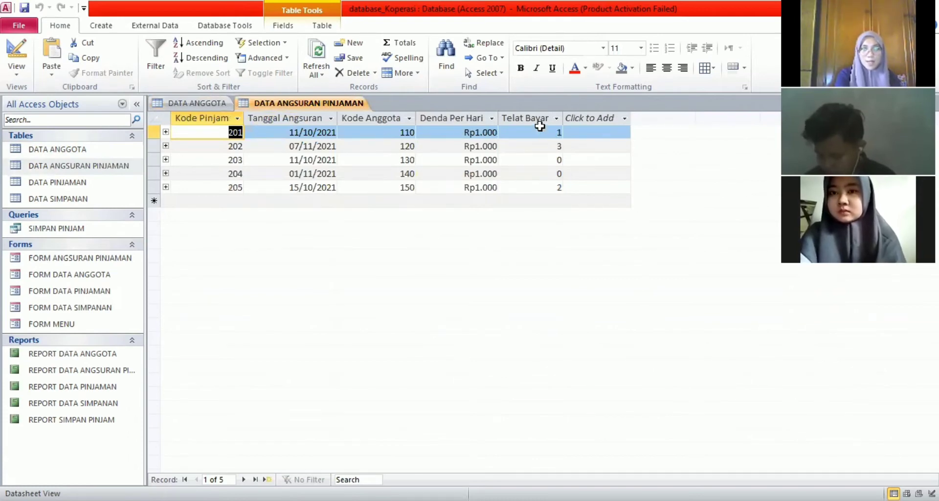
pyautogui.doubleClick(111, 181)
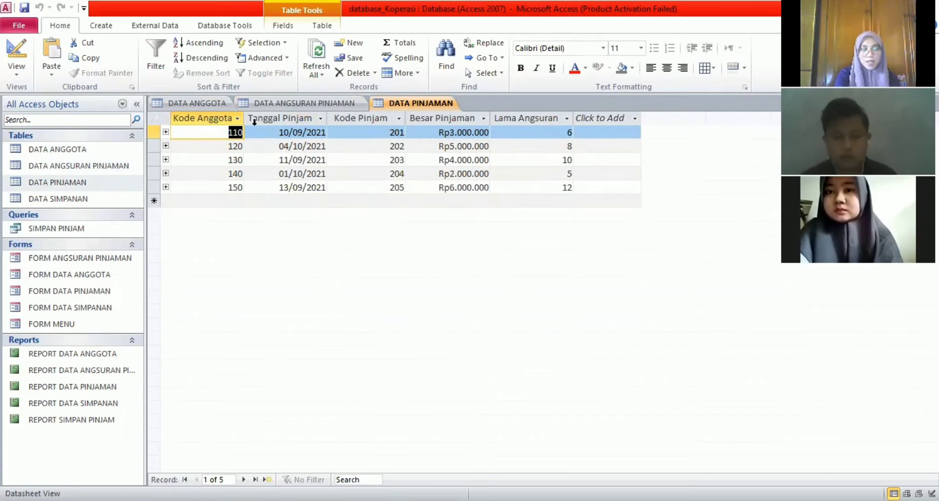
pyautogui.doubleClick(91, 199)
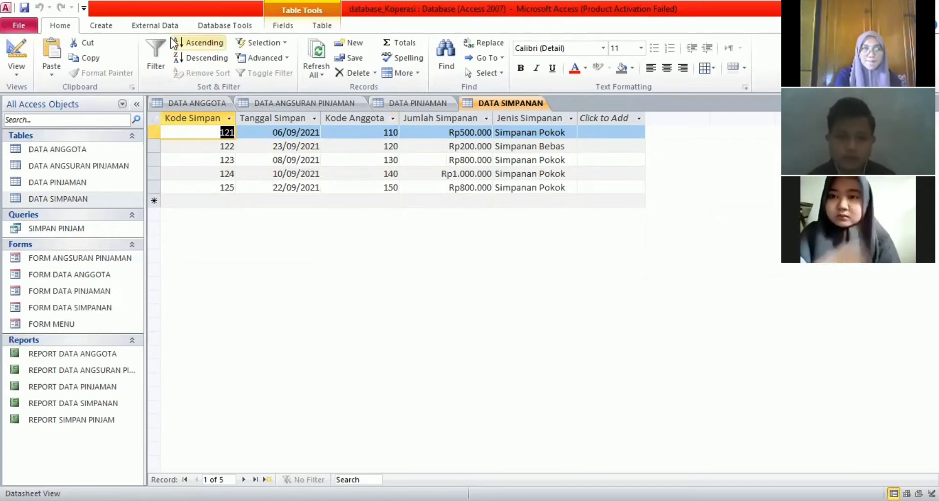
pyautogui.scroll(-3, 173, 43)
pyautogui.click(163, 60)
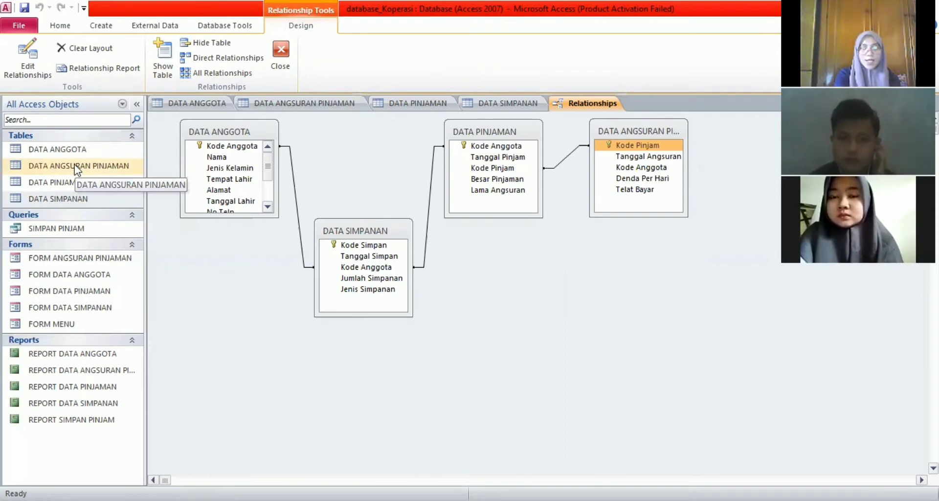
# Step: Open the SIMPAN PINJAM query in design view and examine its fields through to the calculated ones
pyautogui.doubleClick(65, 228)
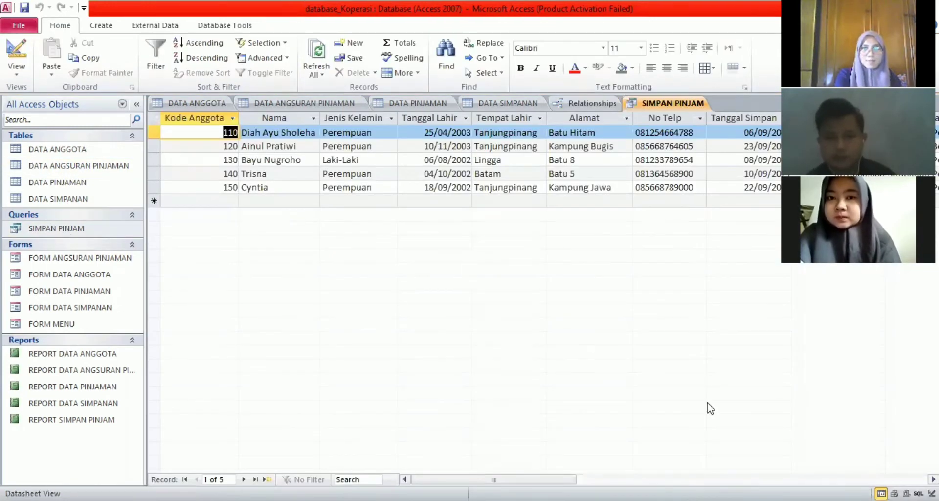
pyautogui.click(17, 68)
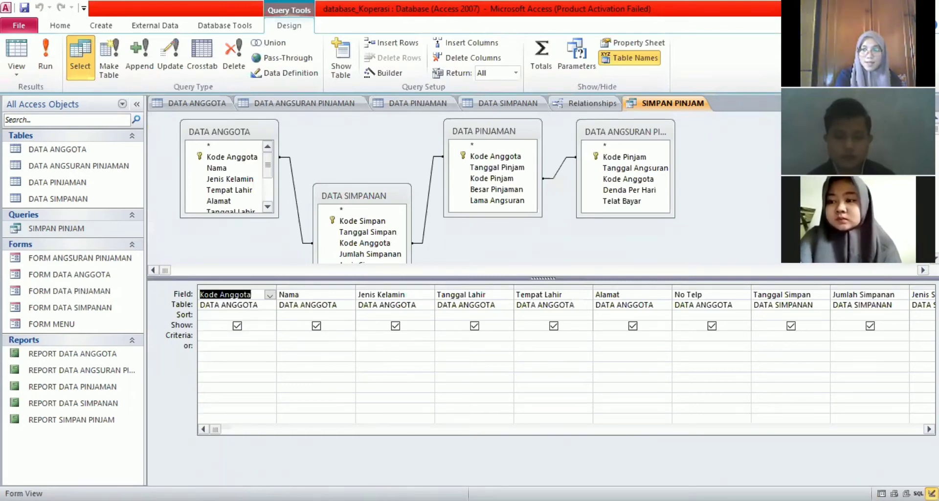
pyautogui.click(929, 429)
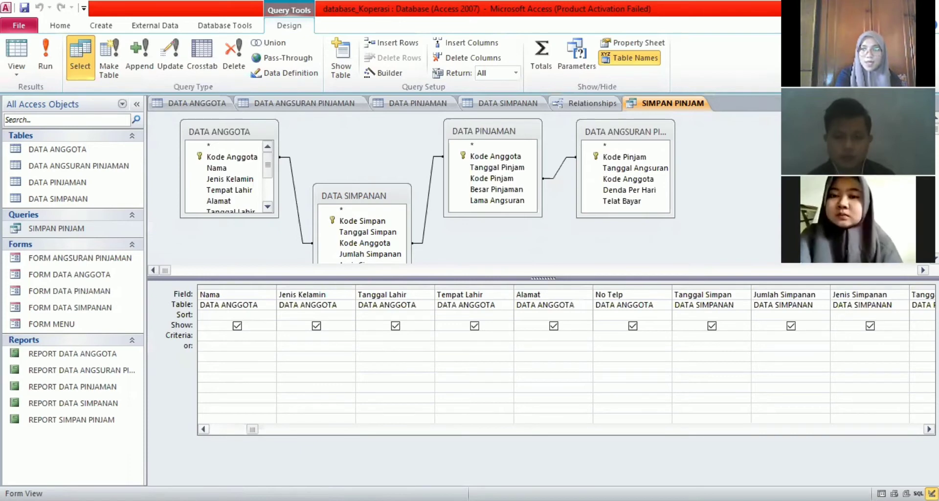
pyautogui.click(929, 429)
pyautogui.click(929, 429)
pyautogui.click(929, 429)
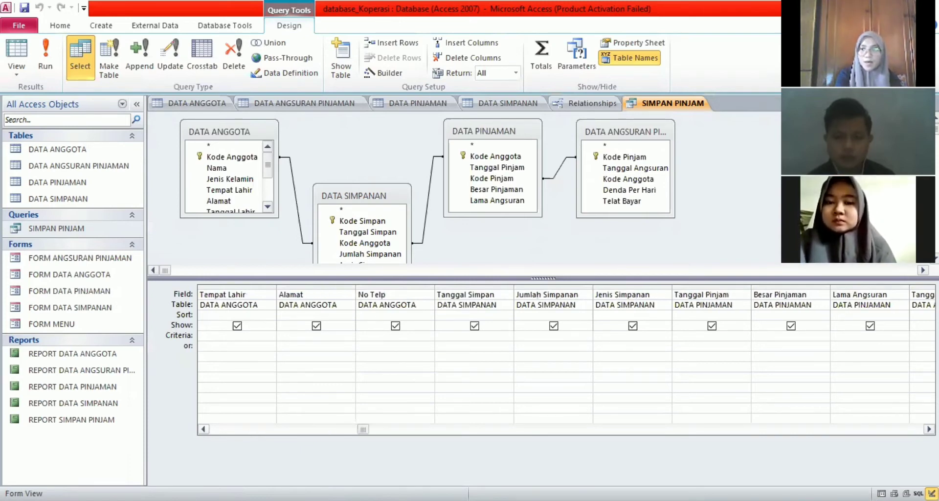
pyautogui.click(929, 429)
pyautogui.click(929, 429)
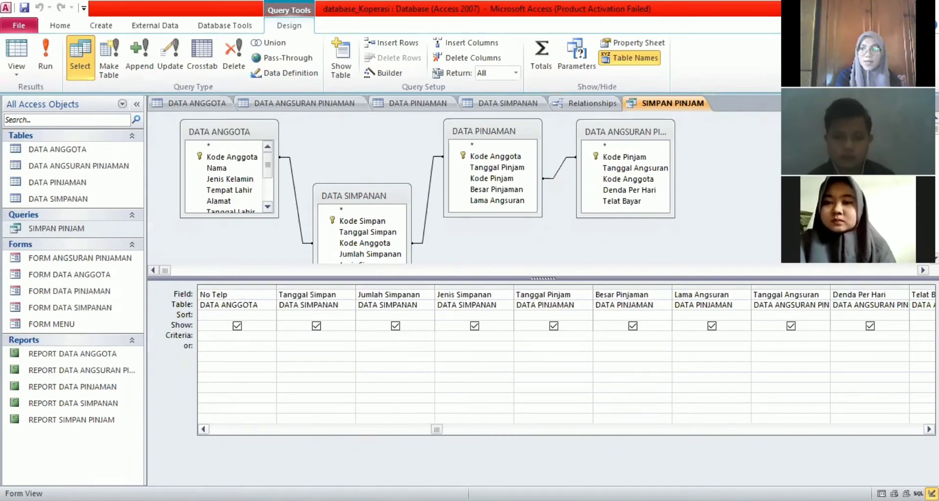
pyautogui.click(929, 429)
pyautogui.click(929, 428)
pyautogui.click(929, 428)
pyautogui.click(929, 429)
pyautogui.click(929, 429)
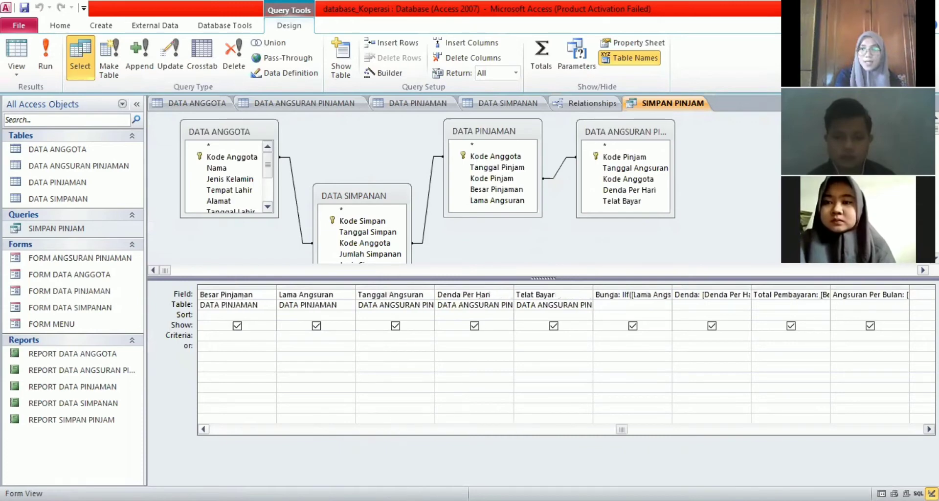
pyautogui.click(929, 428)
pyautogui.click(204, 429)
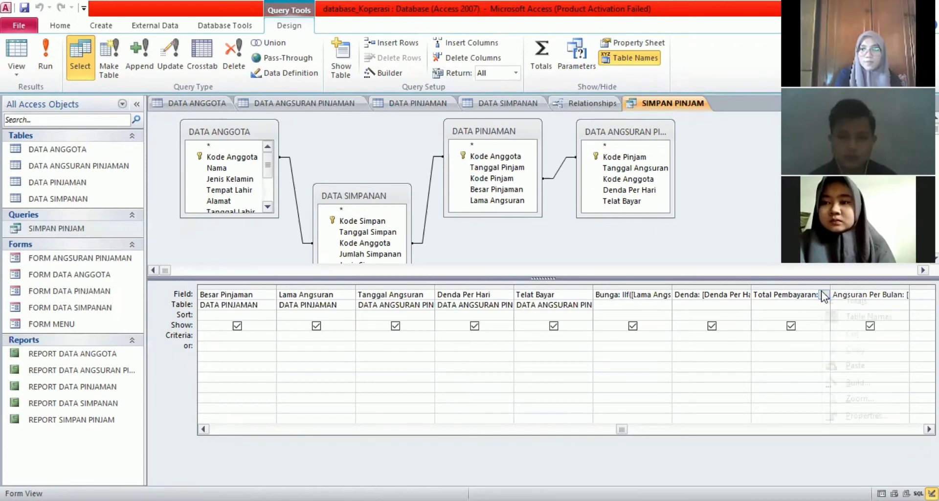
# Step: View the Total Pembayaran field's expression in the Expression Builder and close it without changes
pyautogui.rightClick(824, 295)
pyautogui.click(858, 383)
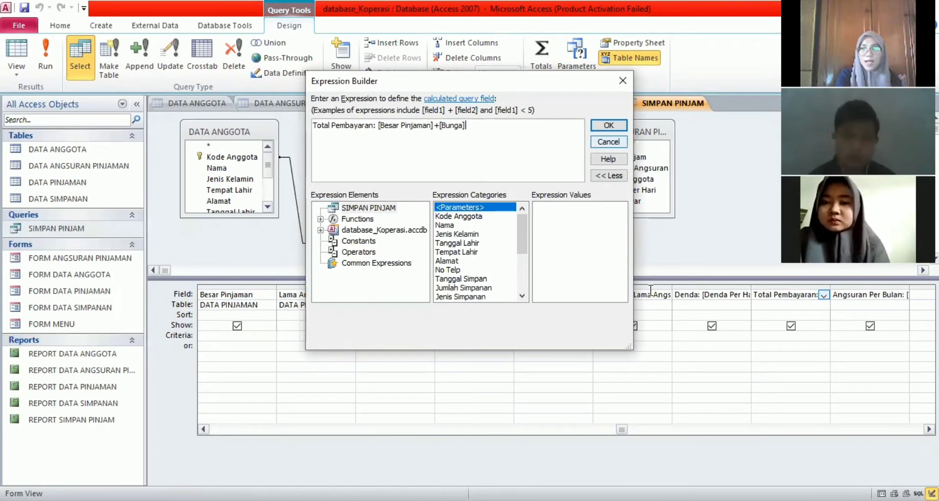
pyautogui.click(617, 144)
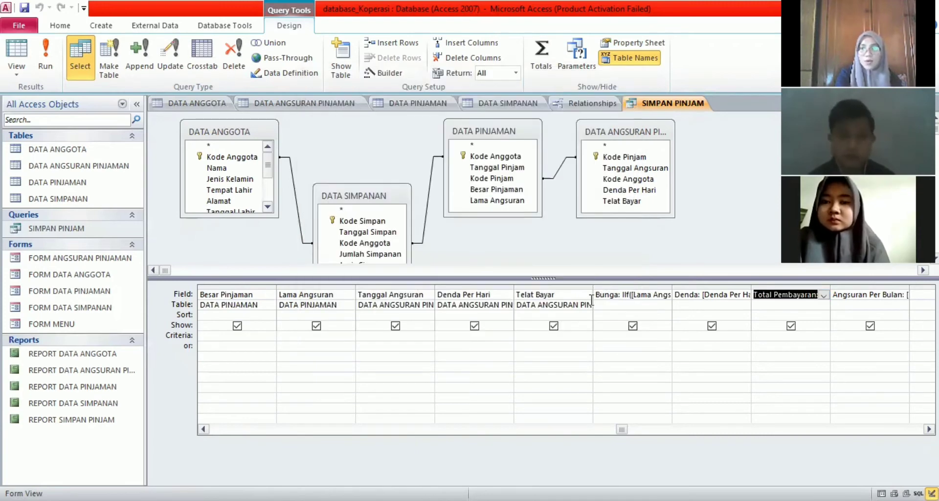
# Step: Inspect the formula behind the Bunga field in the Expression Builder, leaving it unchanged
pyautogui.click(656, 294)
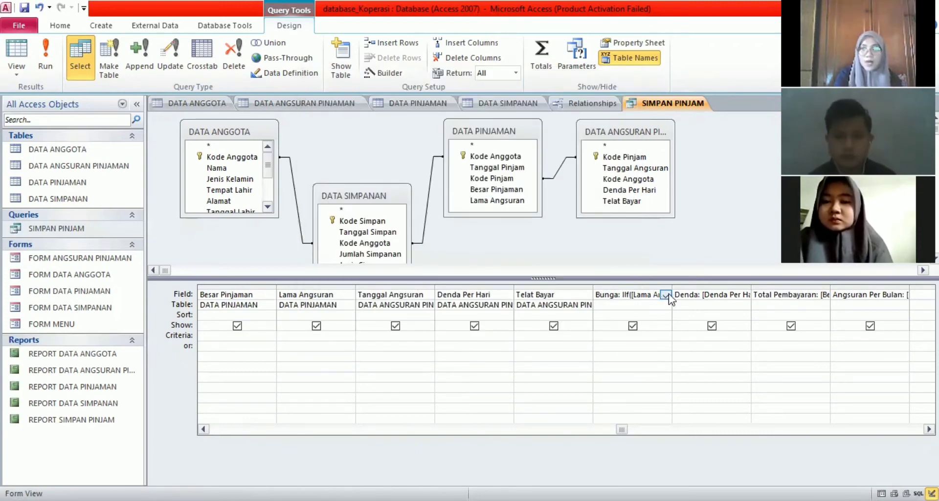
pyautogui.rightClick(668, 294)
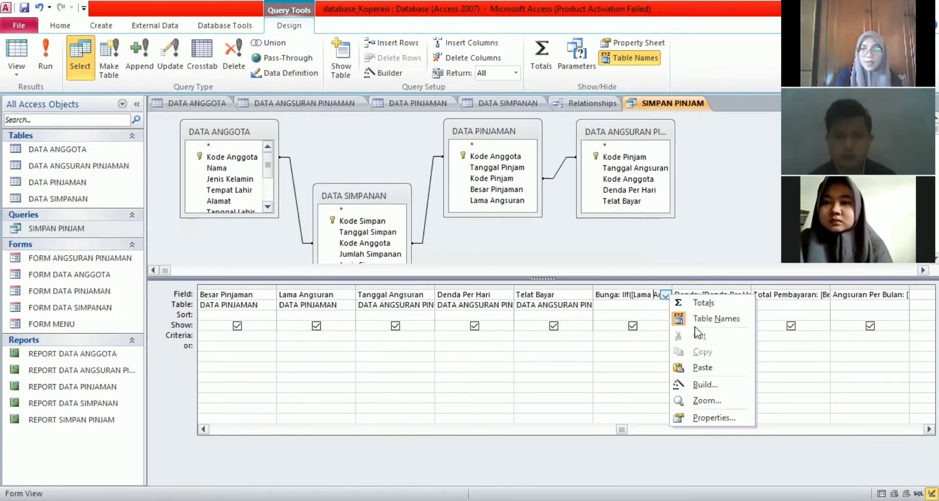
pyautogui.click(705, 383)
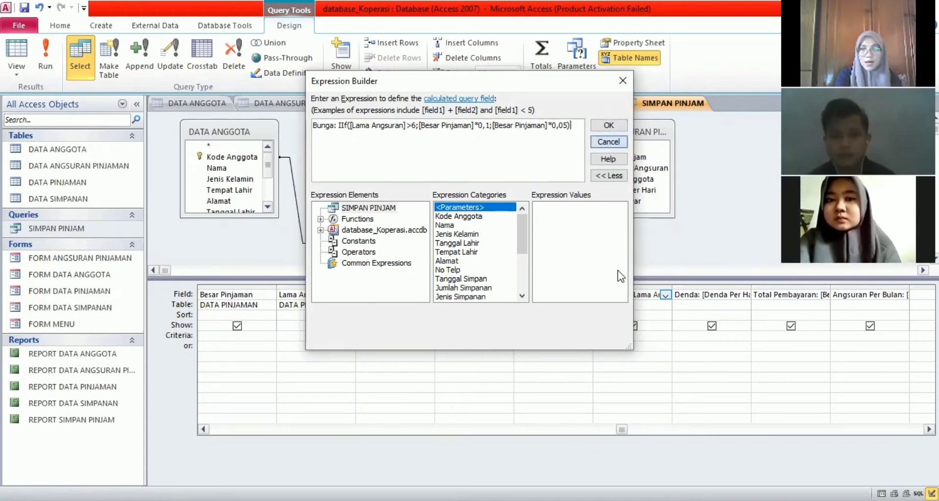
pyautogui.press('Return')
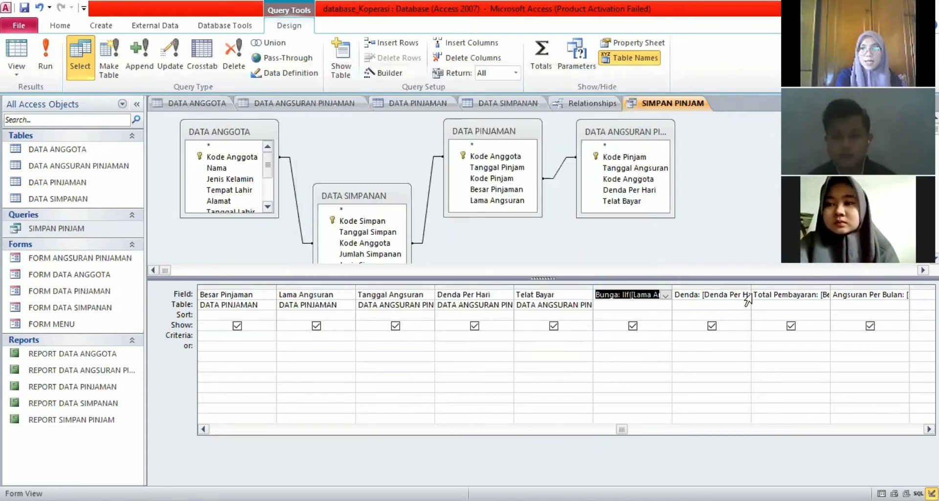
# Step: Check the Denda field's calculation in the Expression Builder and exit without editing it
pyautogui.click(748, 295)
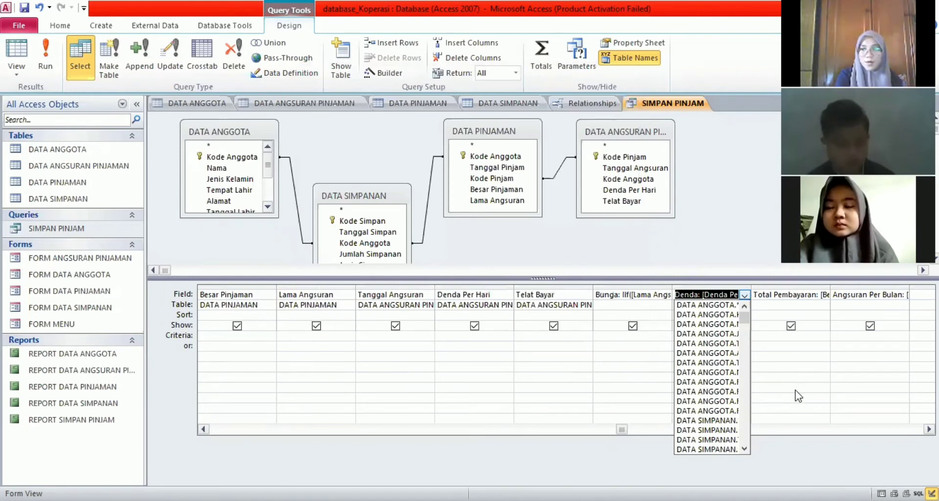
pyautogui.rightClick(750, 295)
pyautogui.click(795, 389)
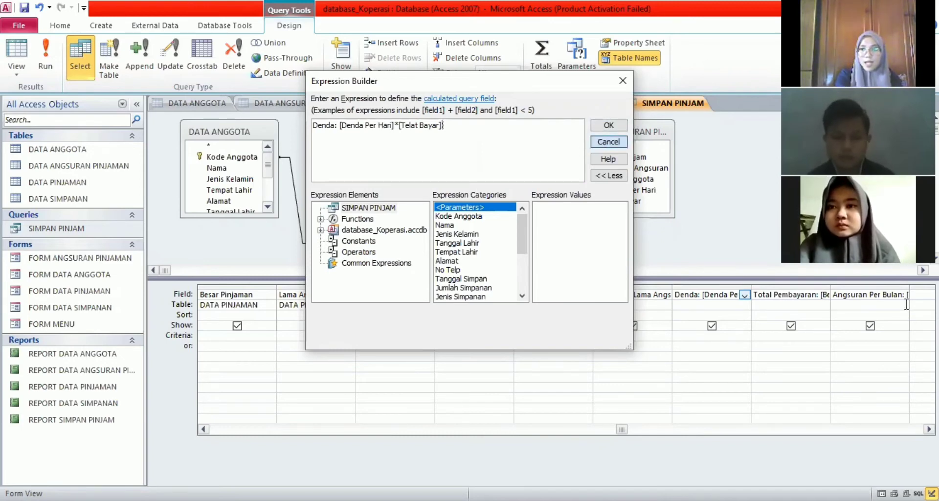
pyautogui.press('Escape')
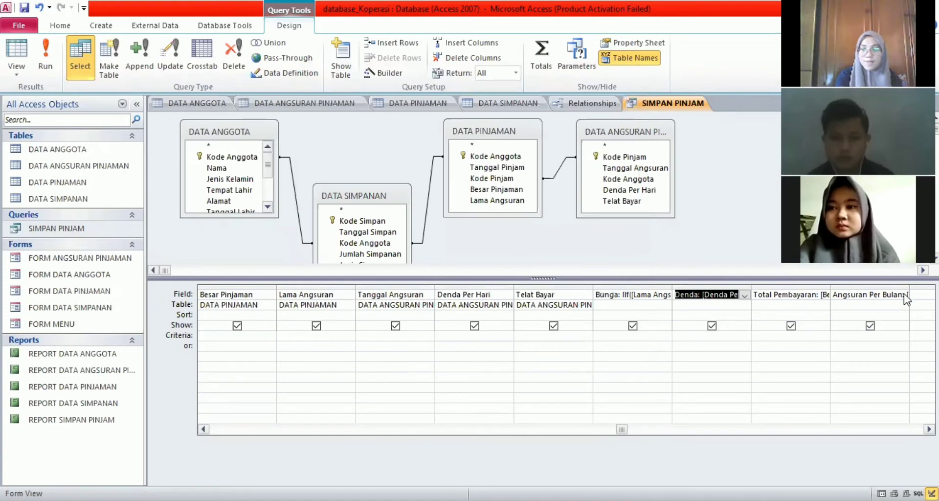
# Step: Examine the Angsuran Per Bulan expression in the Expression Builder and cancel out of it
pyautogui.rightClick(904, 293)
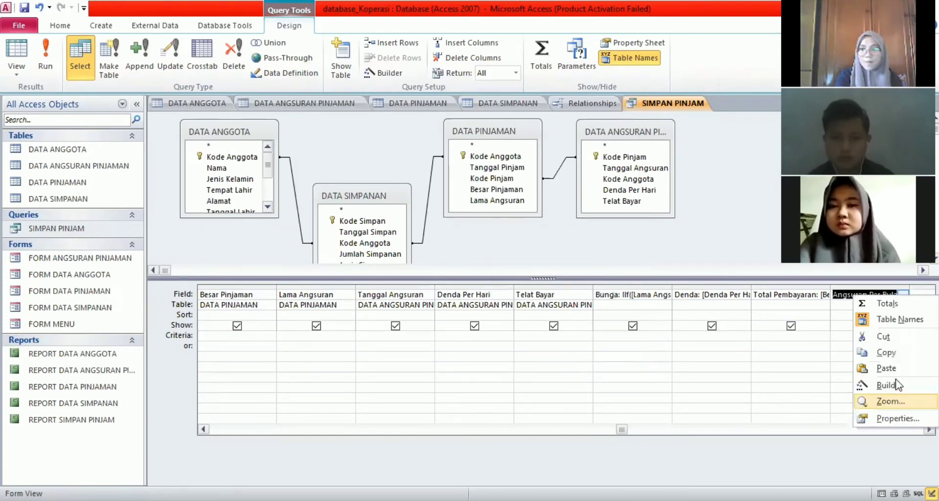
pyautogui.click(896, 387)
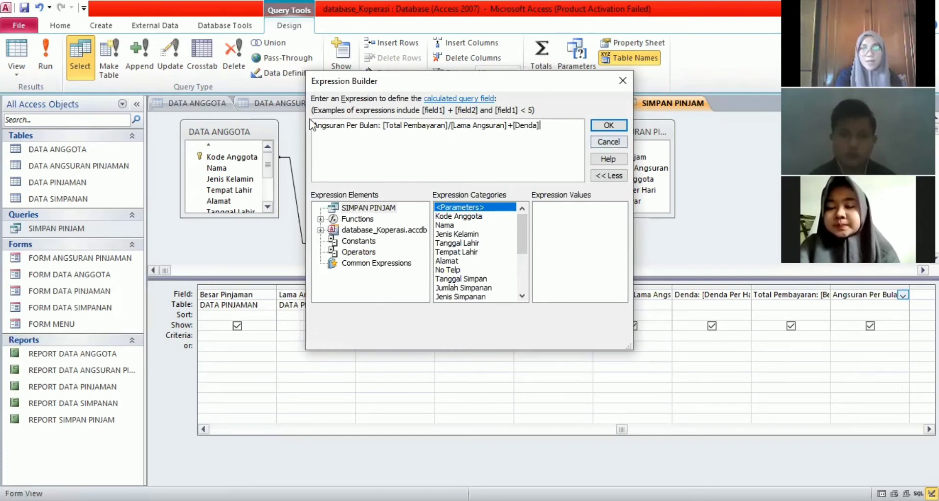
pyautogui.click(617, 142)
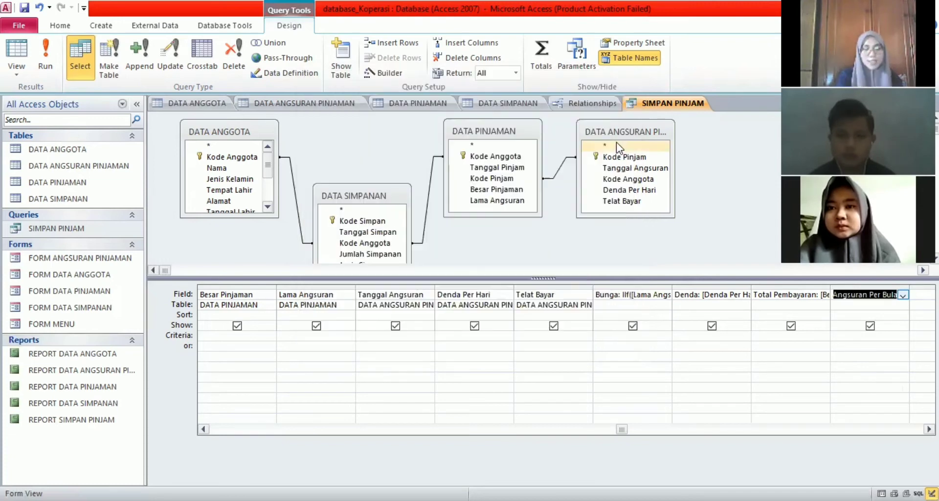
# Step: Run the SIMPAN PINJAM query and examine its result columns across to the calculated loan fields
pyautogui.click(44, 61)
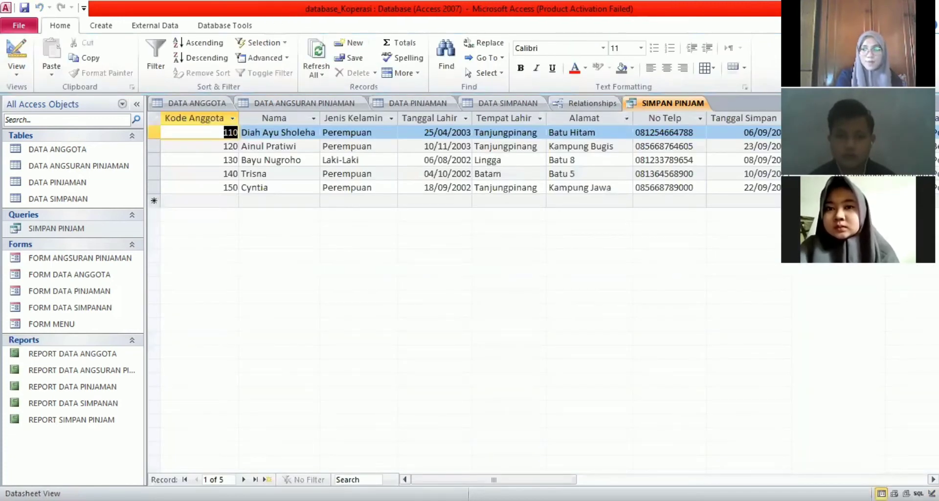
pyautogui.hscroll(6, 464, 161)
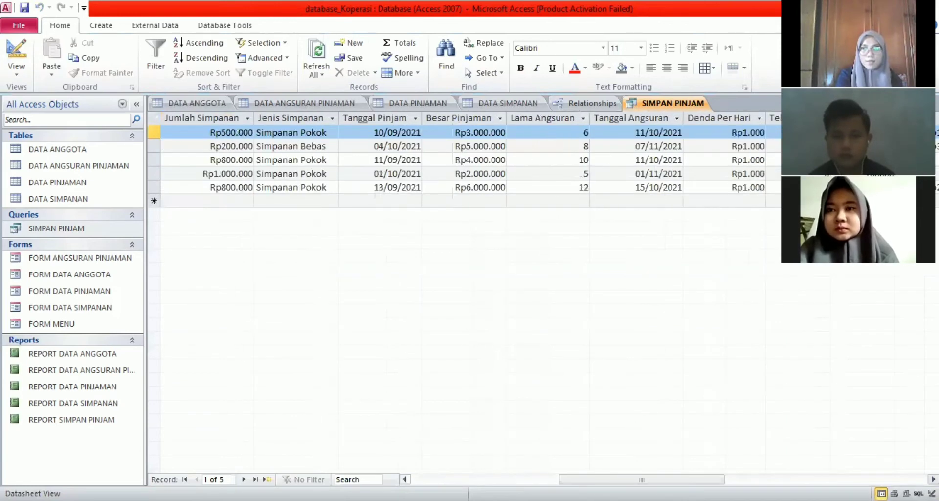
pyautogui.hscroll(4, 662, 292)
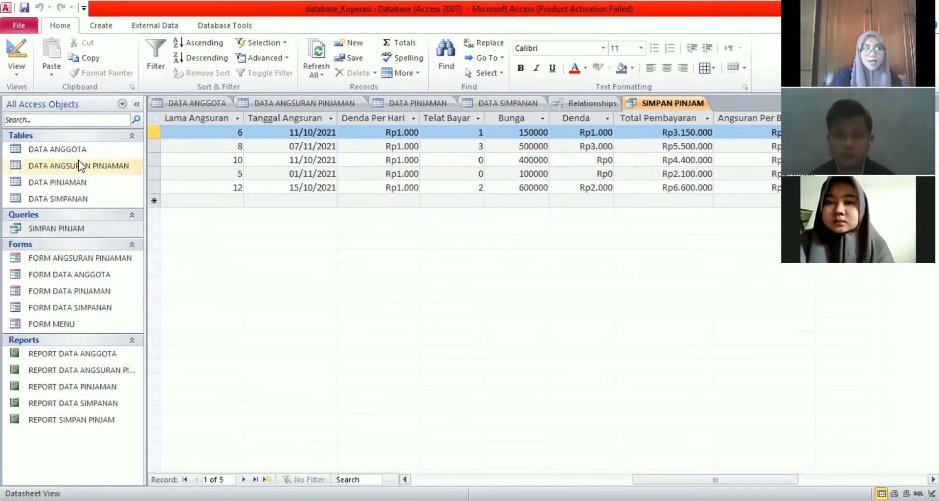
pyautogui.click(73, 182)
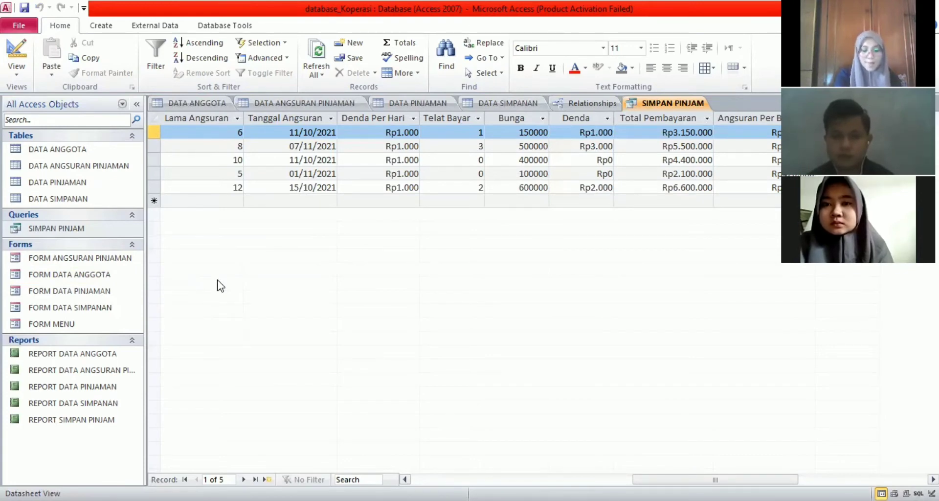
# Step: Open FORM MENU, browse the member records in FORM DATA ANGGOTA up to member code 140, and return to the menu
pyautogui.doubleClick(93, 325)
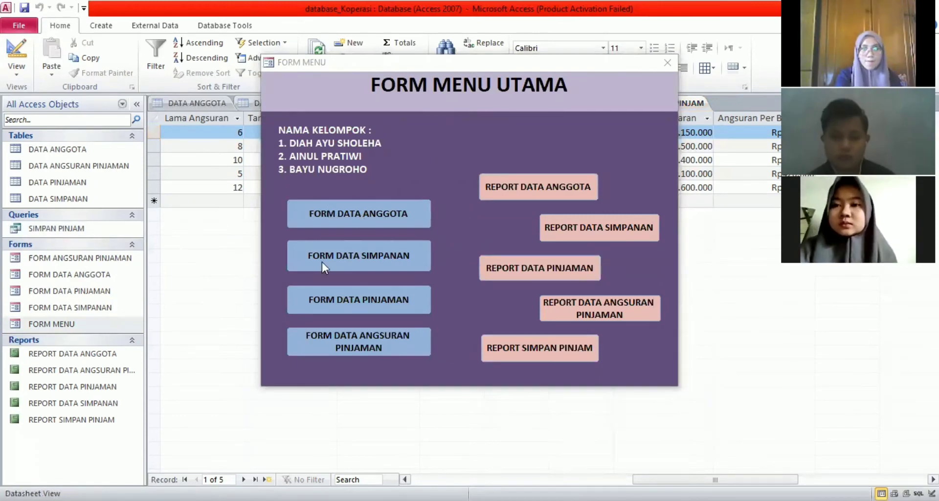
pyautogui.click(380, 213)
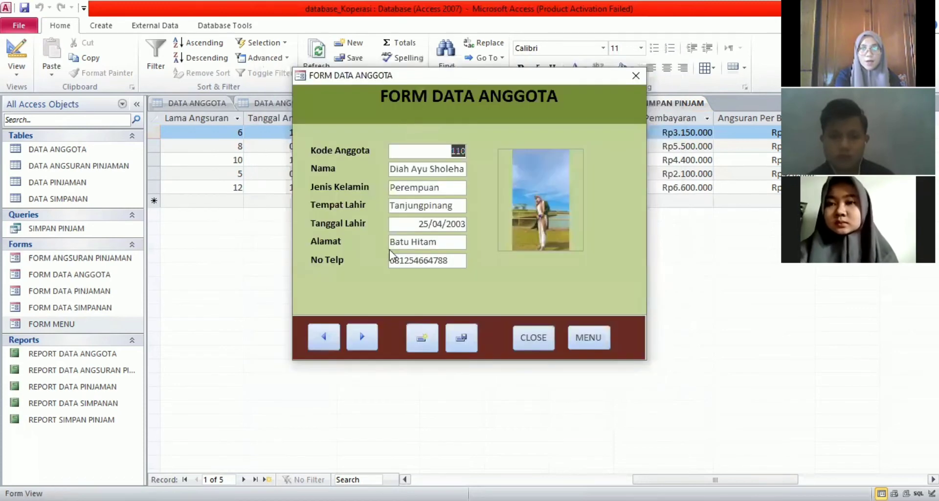
pyautogui.click(361, 333)
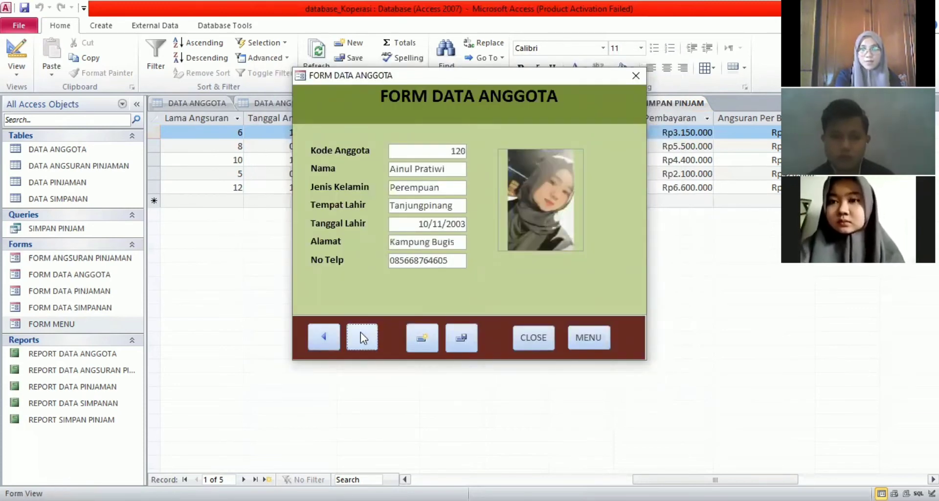
pyautogui.click(361, 336)
pyautogui.click(360, 336)
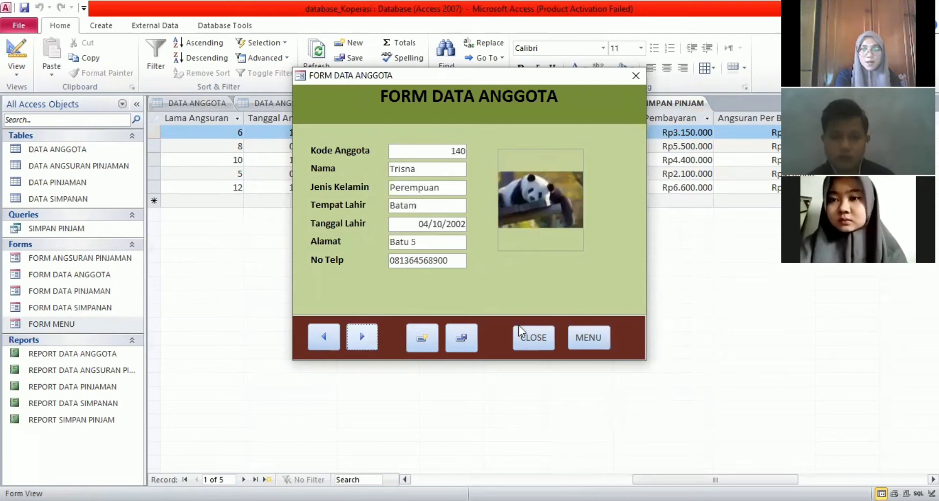
pyautogui.click(589, 334)
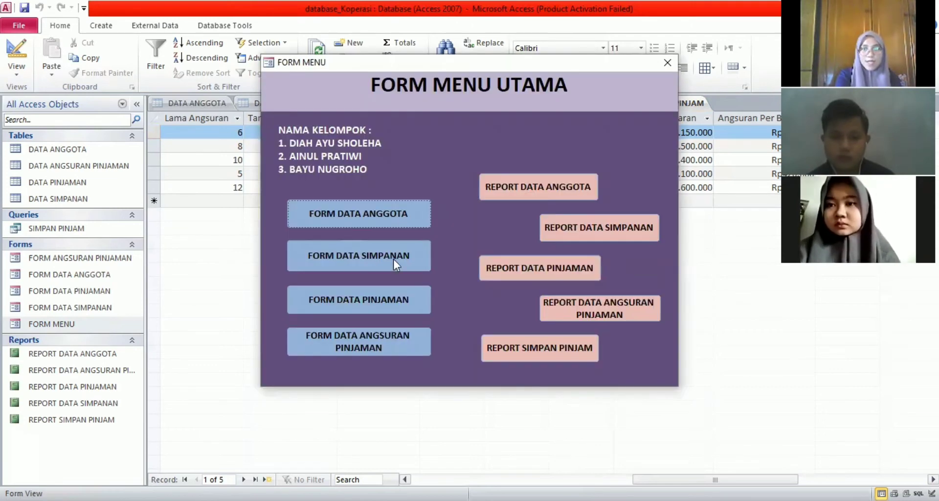
# Step: Open FORM DATA SIMPANAN from the main menu and browse its savings records up to Kode Simpan 124
pyautogui.click(396, 254)
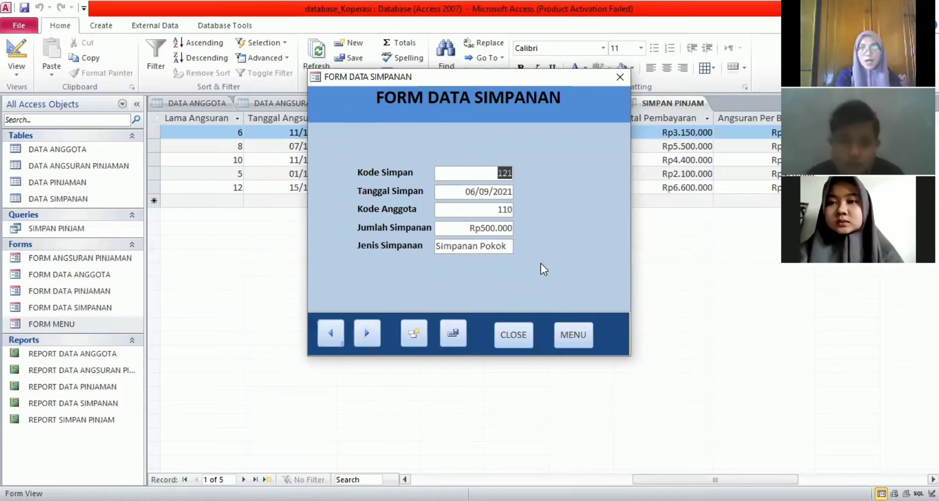
pyautogui.click(368, 333)
pyautogui.click(368, 332)
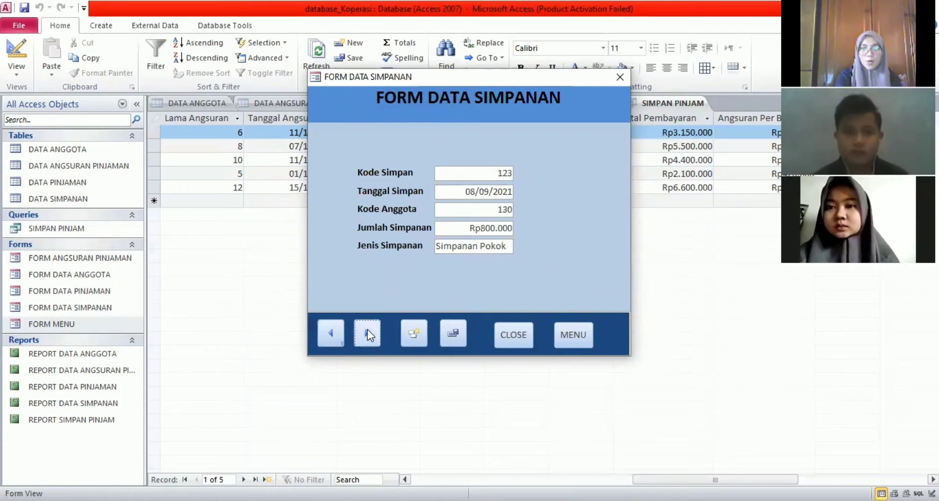
pyautogui.click(368, 333)
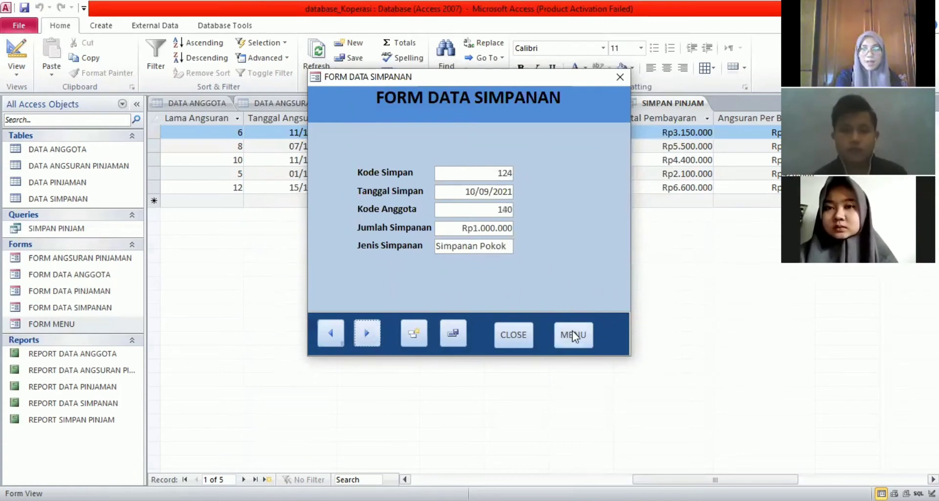
# Step: Browse FORM DATA PINJAMAN up to Kode Pinjam 204, return to the menu and view the records in FORM DATA ANGSURAN PINJAMAN
pyautogui.click(379, 330)
pyautogui.click(379, 329)
pyautogui.click(378, 334)
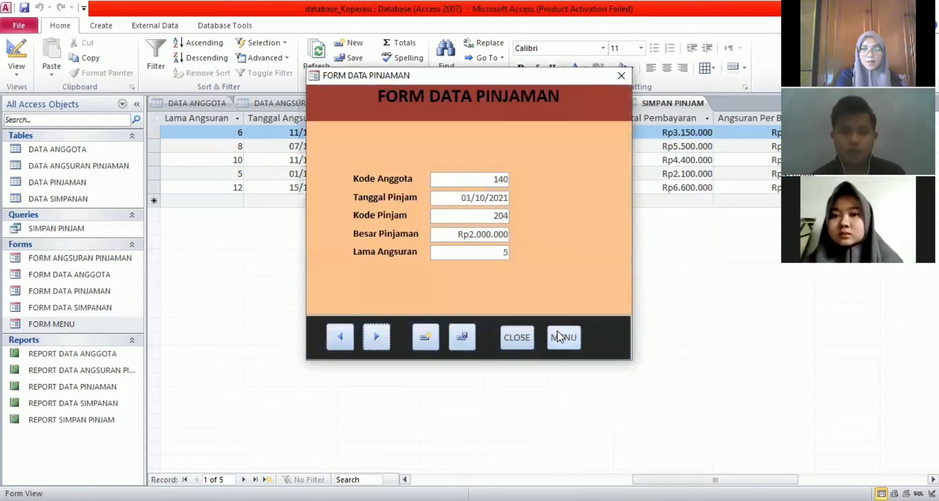
pyautogui.click(563, 337)
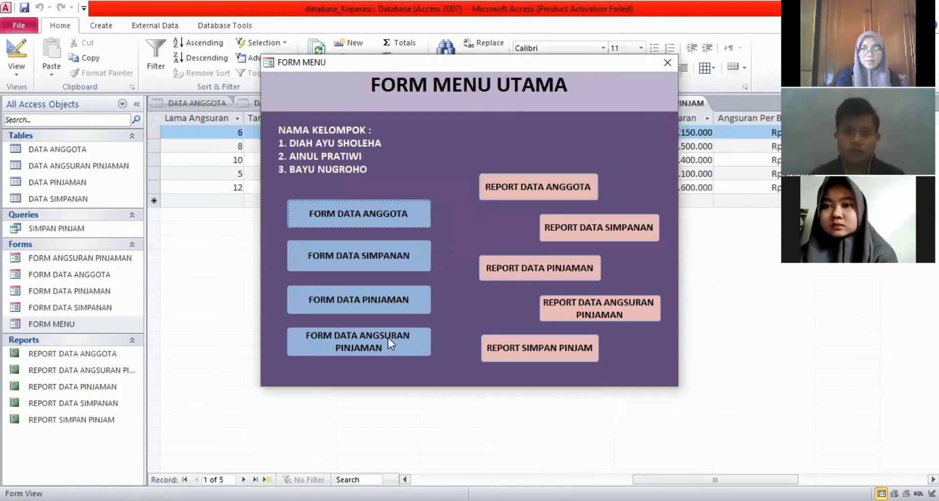
pyautogui.click(388, 338)
pyautogui.click(375, 327)
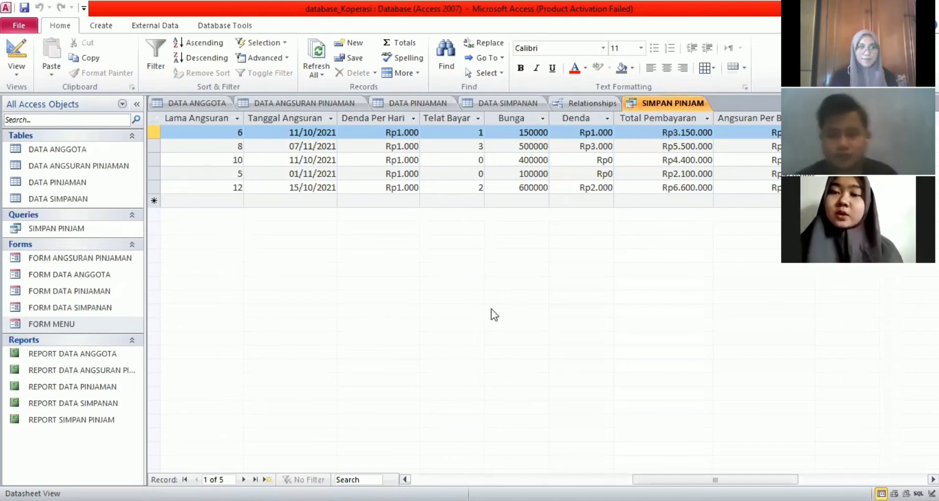
# Step: Close the SIMPAN PINJAM query, the Relationships window and the remaining open tables
pyautogui.hotkey('ctrl', 'F4')
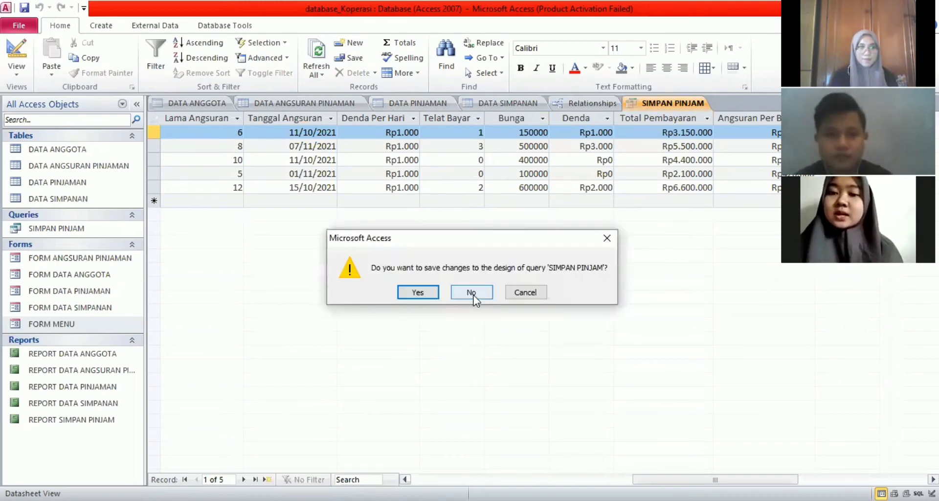
pyautogui.press('Return')
pyautogui.rightClick(580, 107)
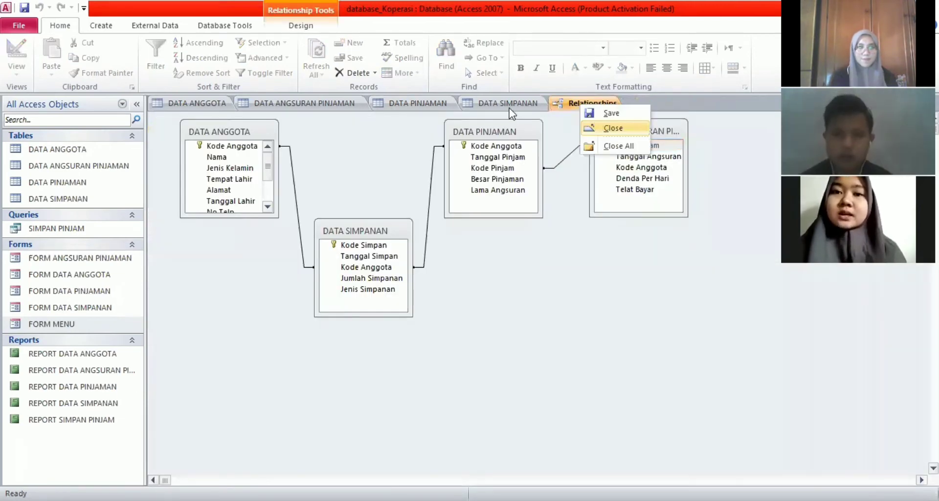
pyautogui.press('Return')
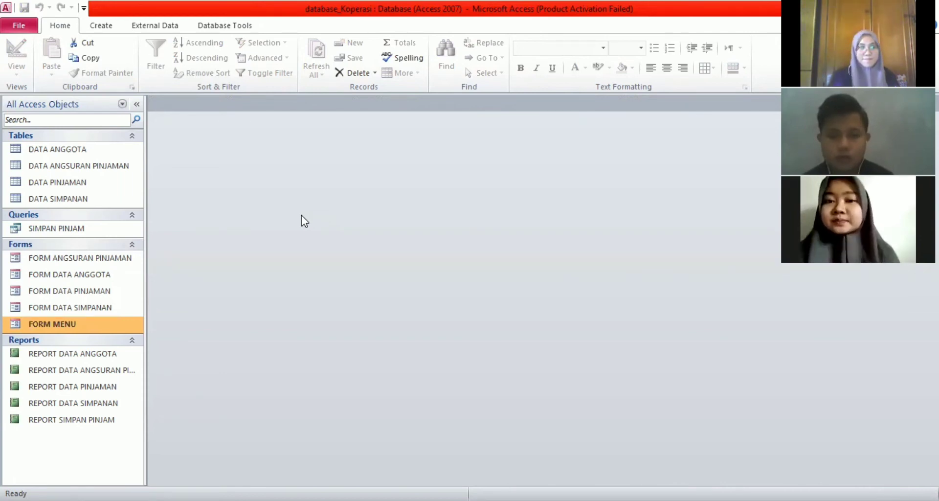
# Step: Review REPORT DATA ANGGOTA across its columns and REPORT DATA SIMPANAN, returning to the main menu after each
pyautogui.doubleClick(114, 356)
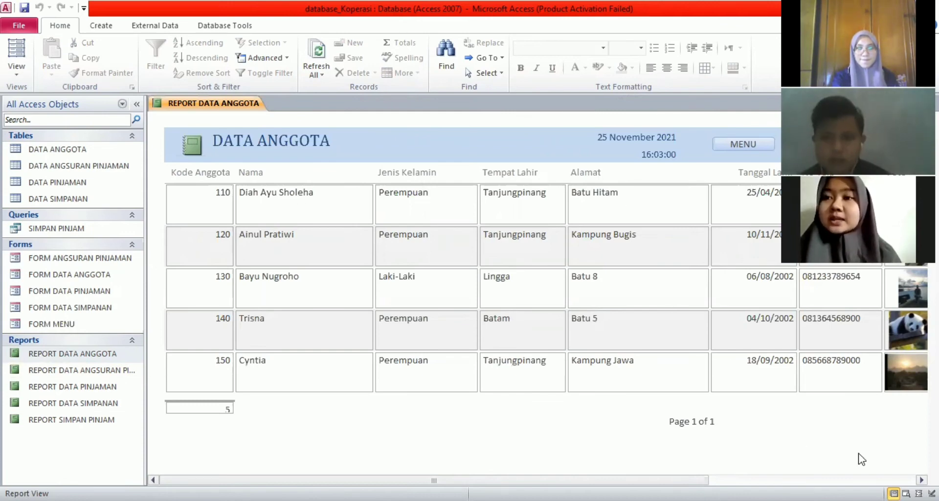
pyautogui.moveTo(530, 481); pyautogui.dragTo(714, 480)
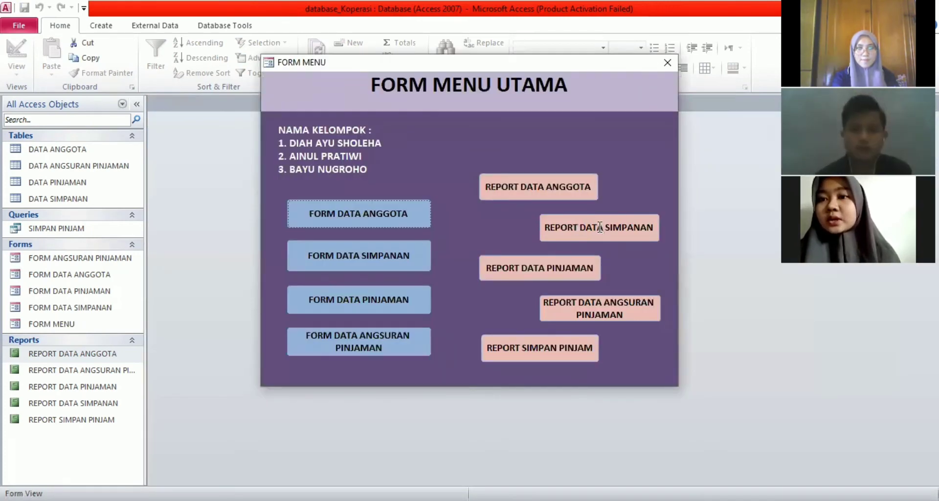
pyautogui.click(600, 228)
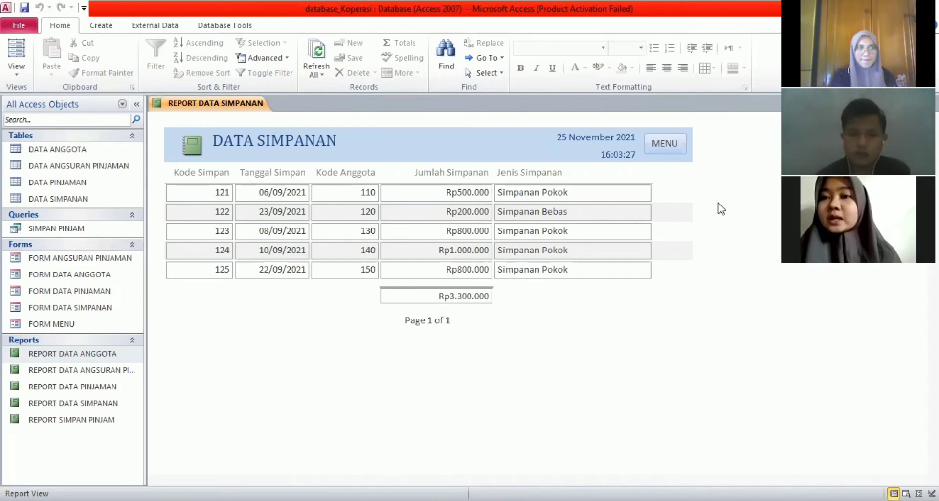
pyautogui.click(662, 146)
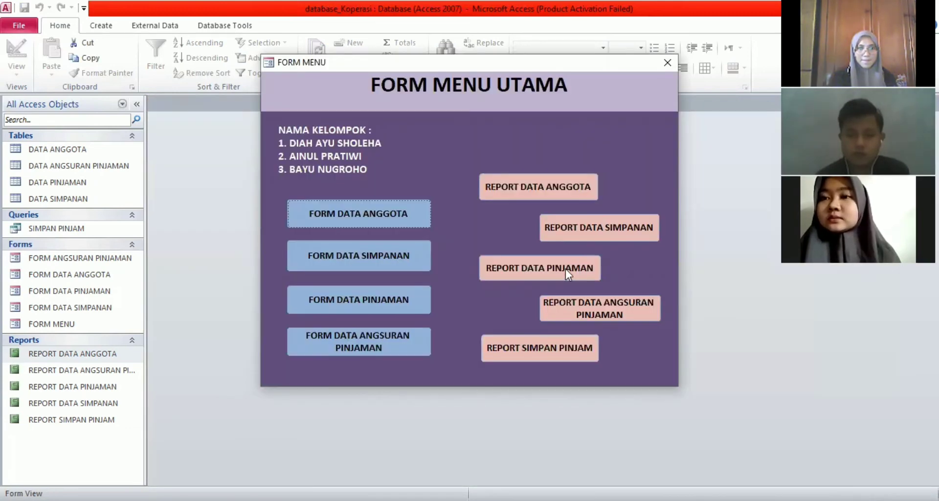
# Step: Review REPORT DATA PINJAMAN and REPORT DATA ANGSURAN PINJAMAN from the main menu, returning to it after each
pyautogui.click(565, 274)
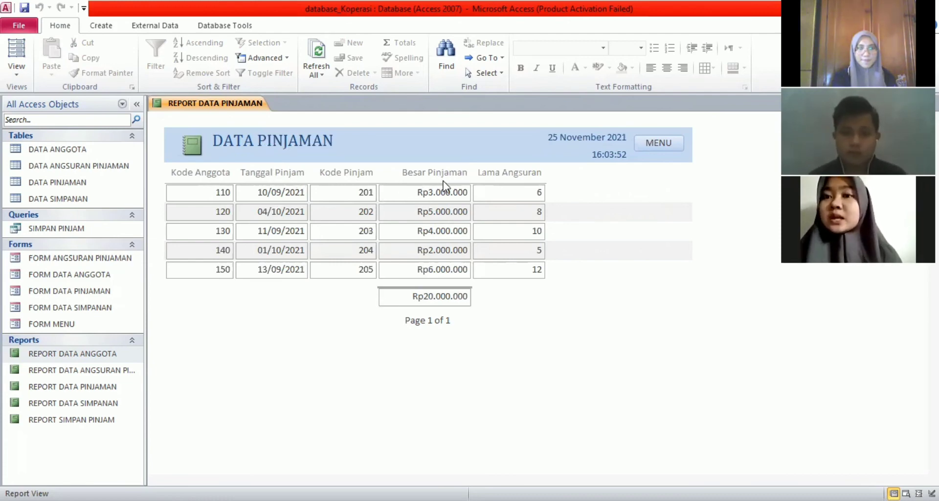
pyautogui.click(663, 141)
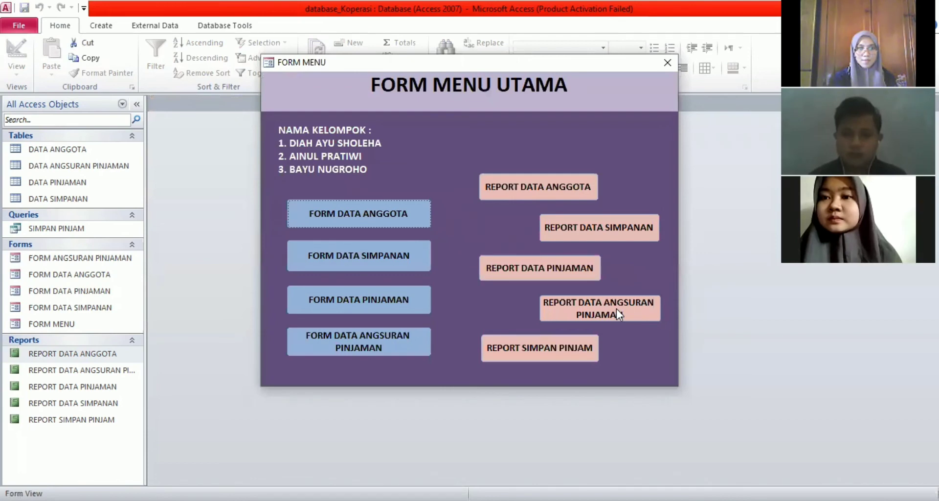
pyautogui.click(616, 309)
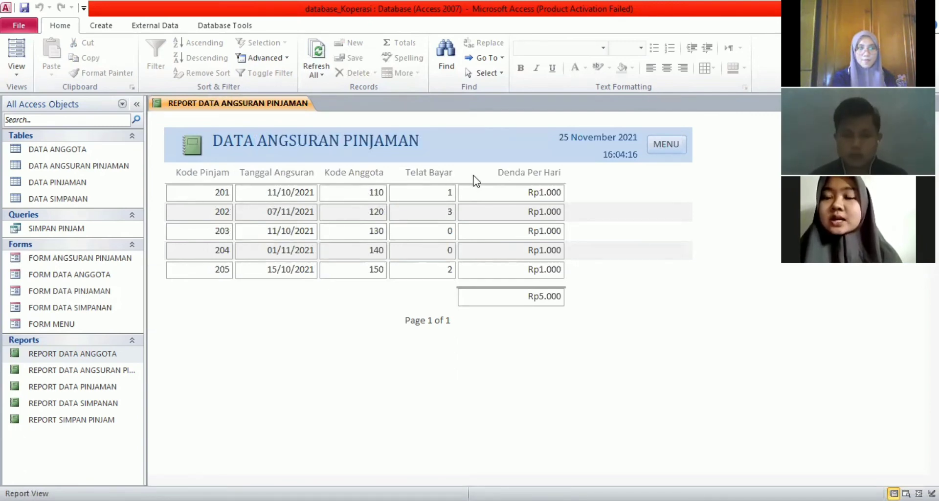
pyautogui.click(673, 149)
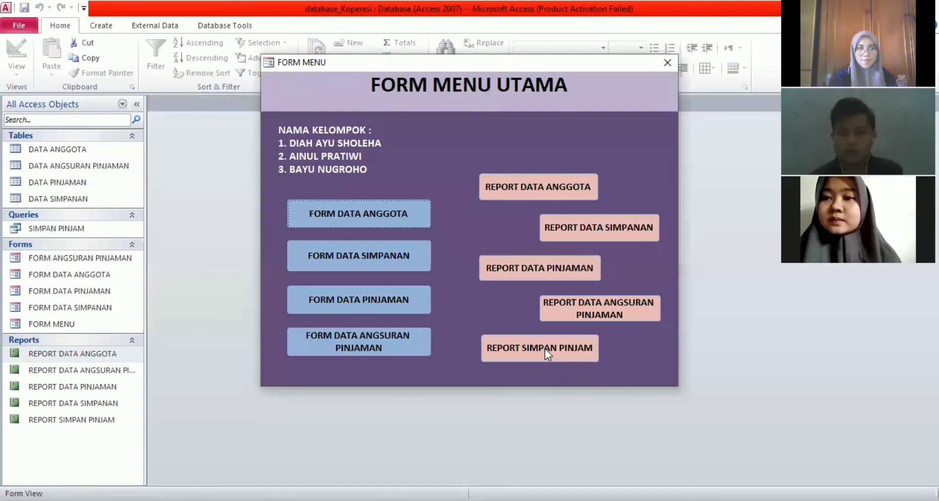
# Step: Examine REPORT SIMPAN PINJAM from the member columns across to the calculated loan fields and back, and close REPORT DATA ANGGOTA
pyautogui.click(545, 348)
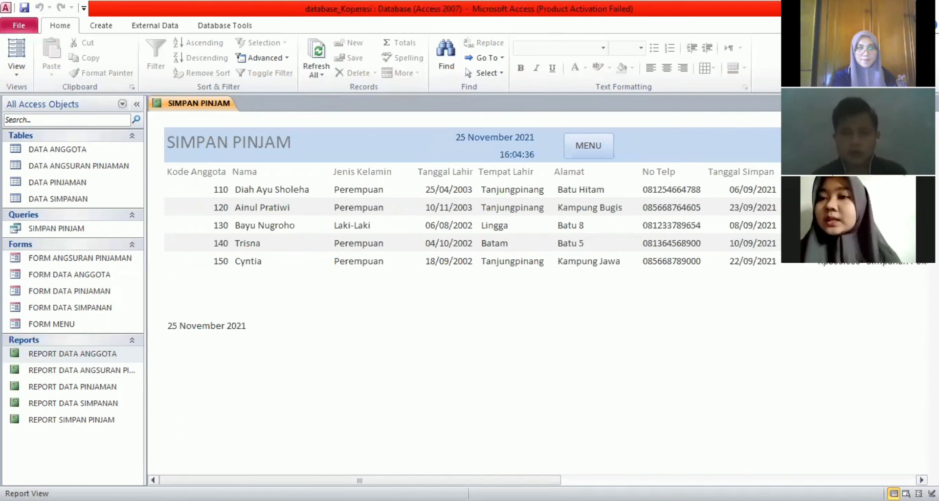
pyautogui.hscroll(5, 464, 225)
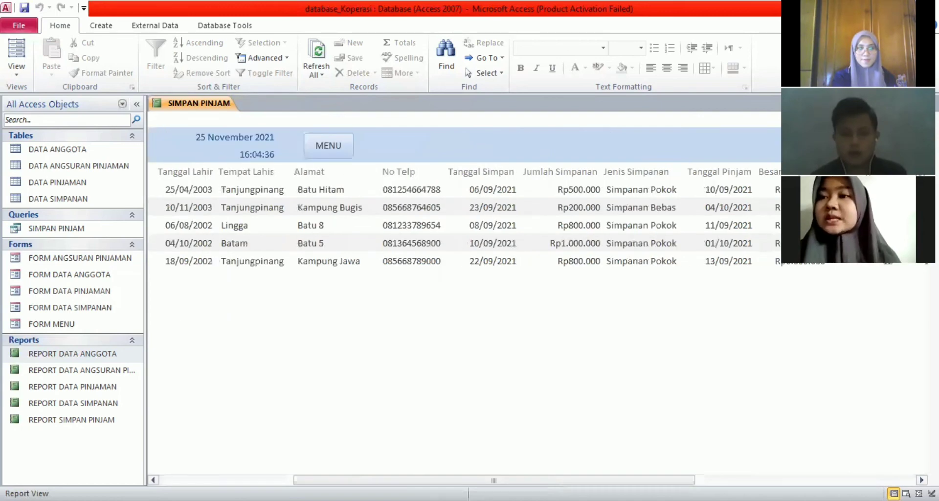
pyautogui.hscroll(5, 465, 225)
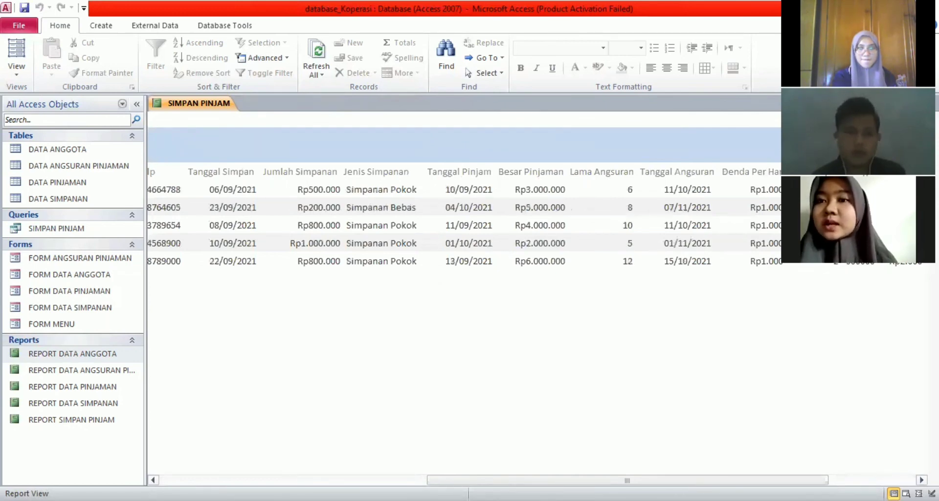
pyautogui.hscroll(3, 465, 225)
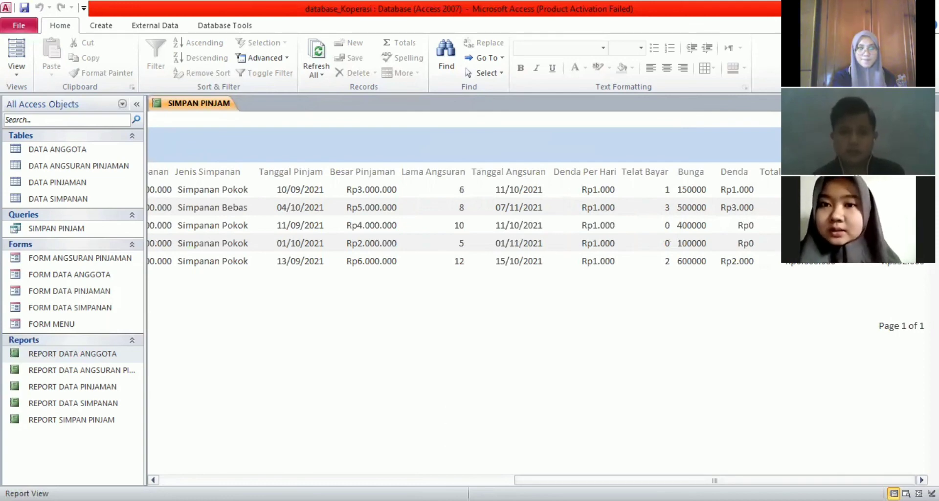
pyautogui.hscroll(-10, 465, 293)
pyautogui.hscroll(-10, 342, 305)
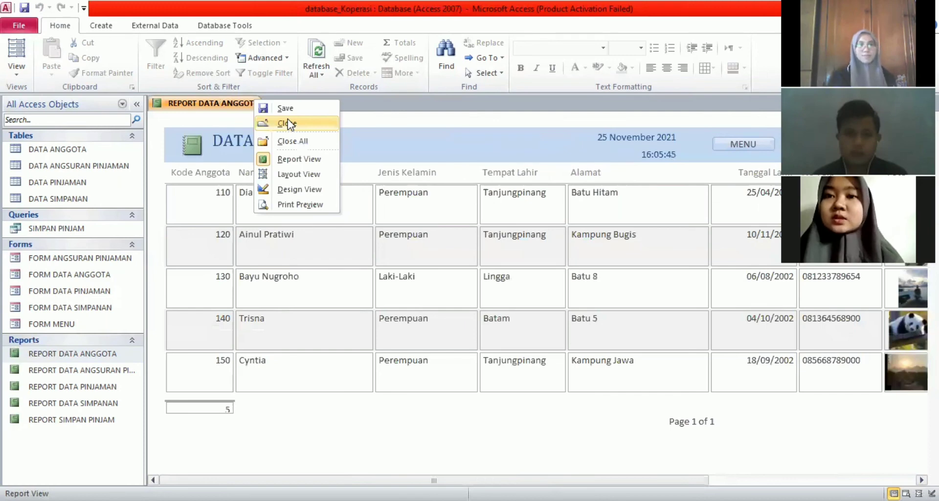
pyautogui.click(288, 122)
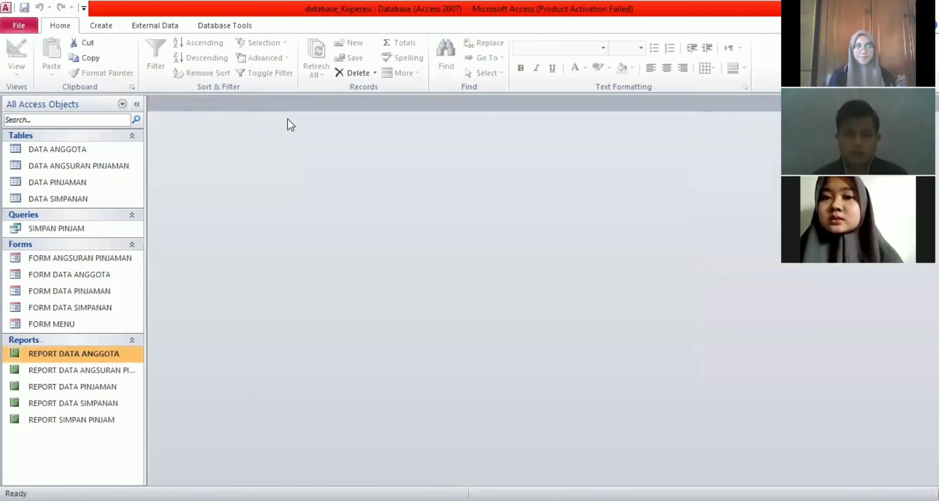